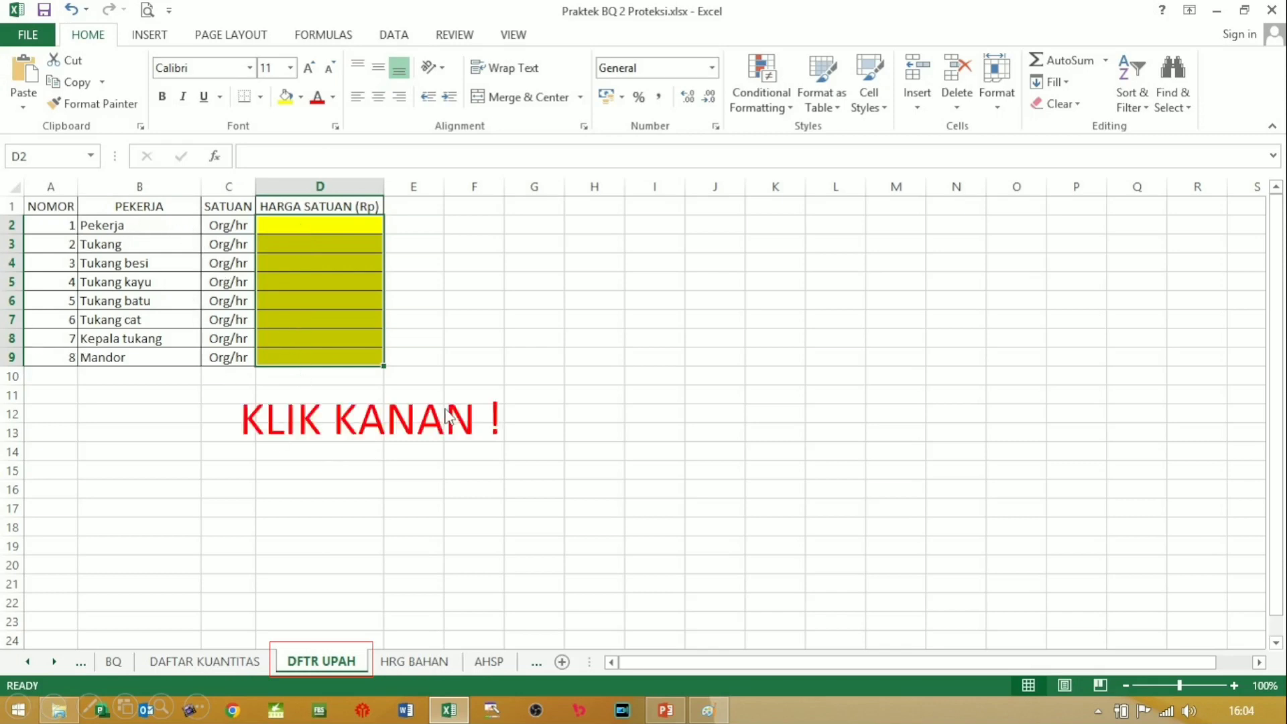
Step: Clear the Locked protection option on the DFTR UPAH unit-price cells D2:D9
right_click(323, 314)
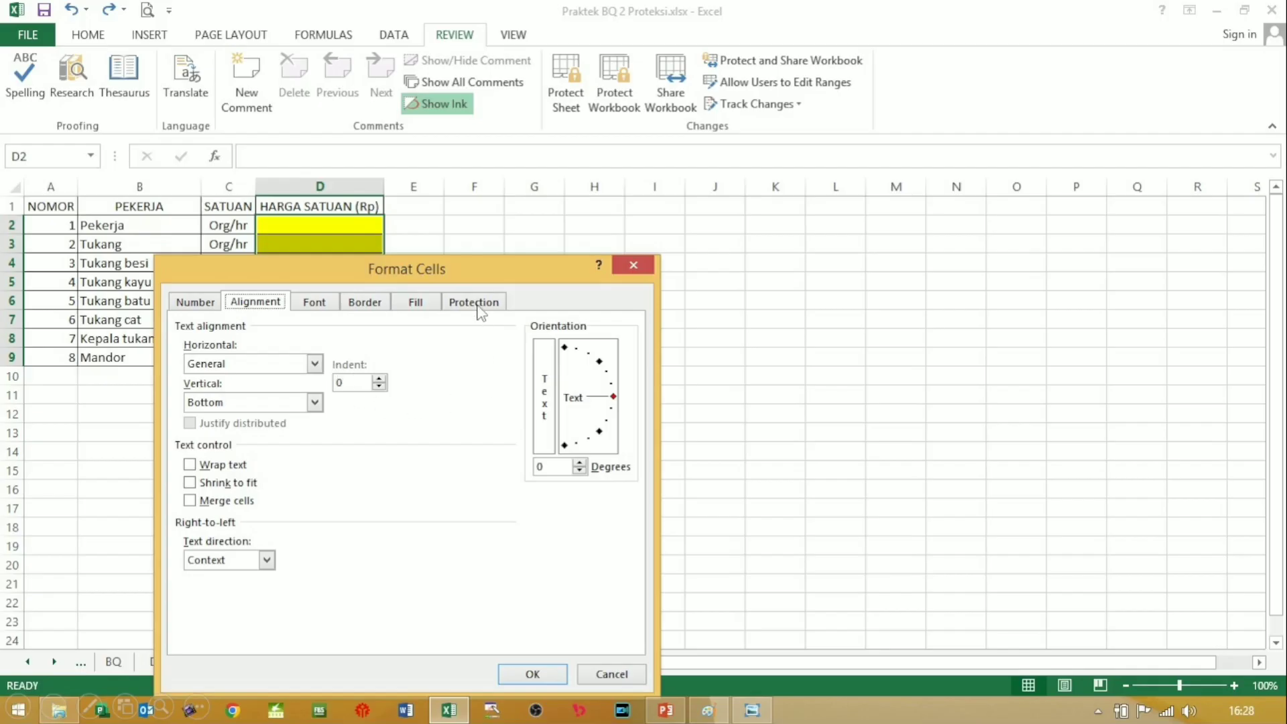
left_click(482, 303)
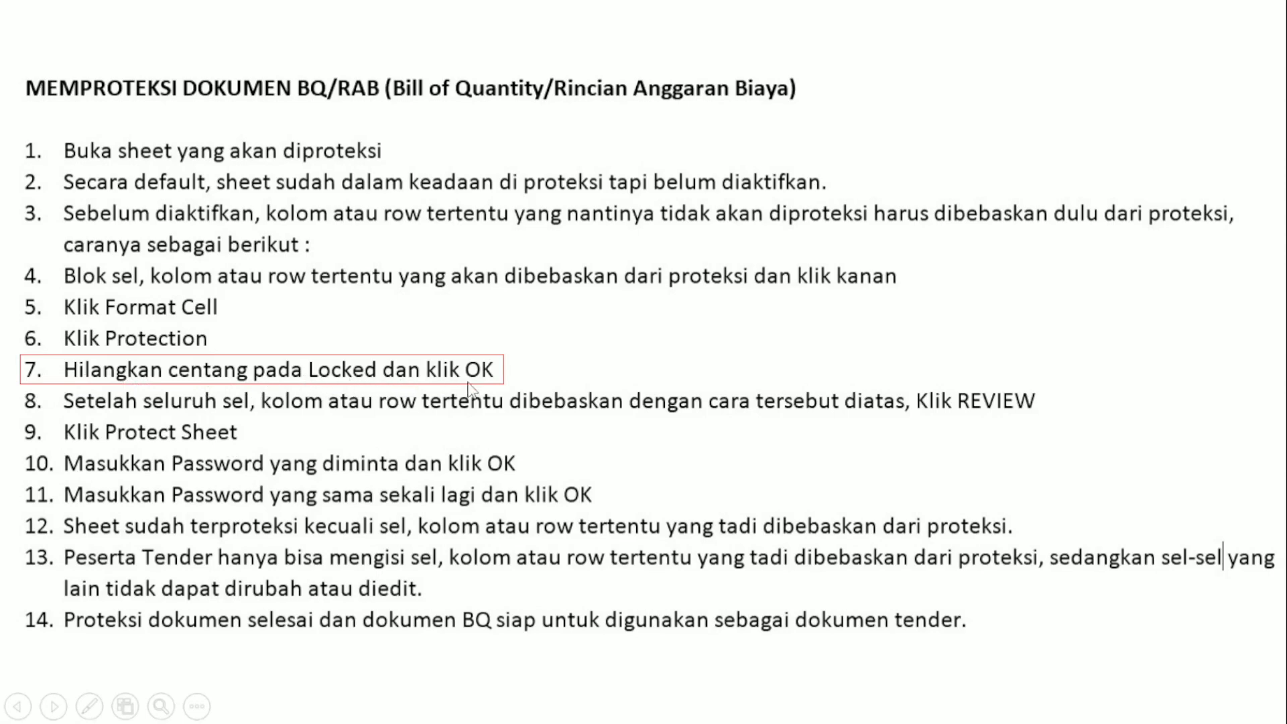
key("alt+Tab")
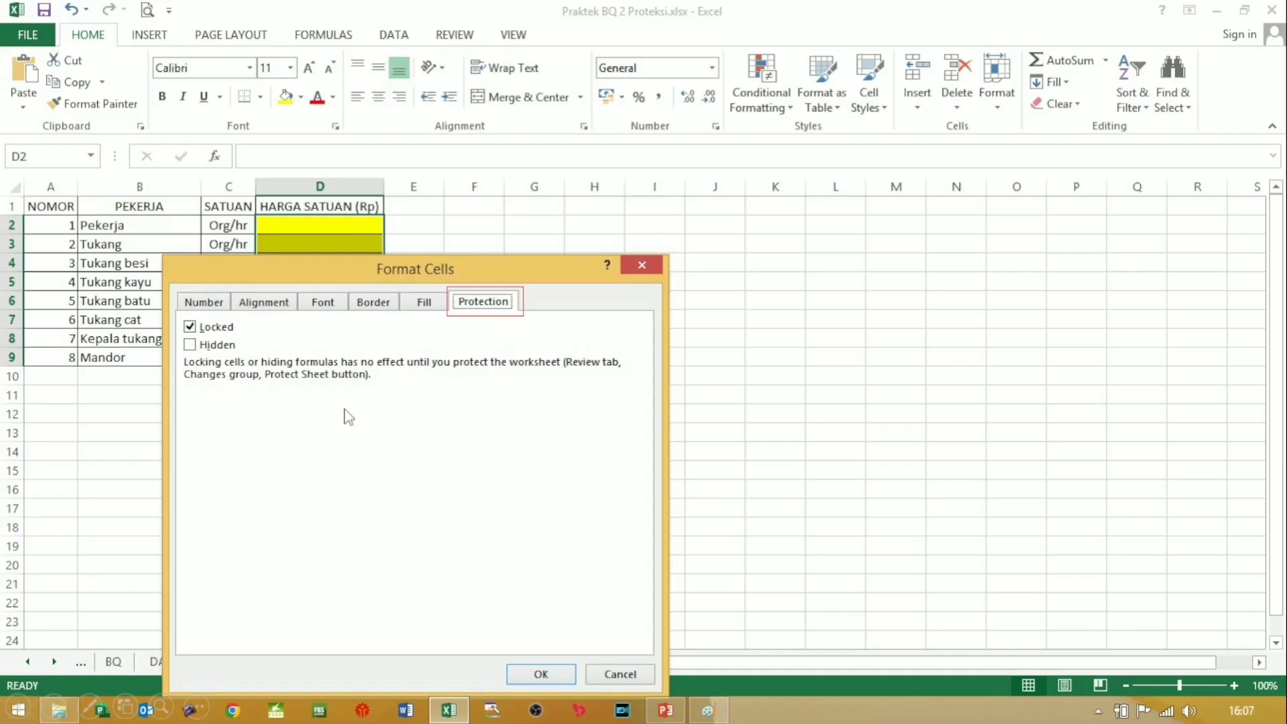
left_click(205, 332)
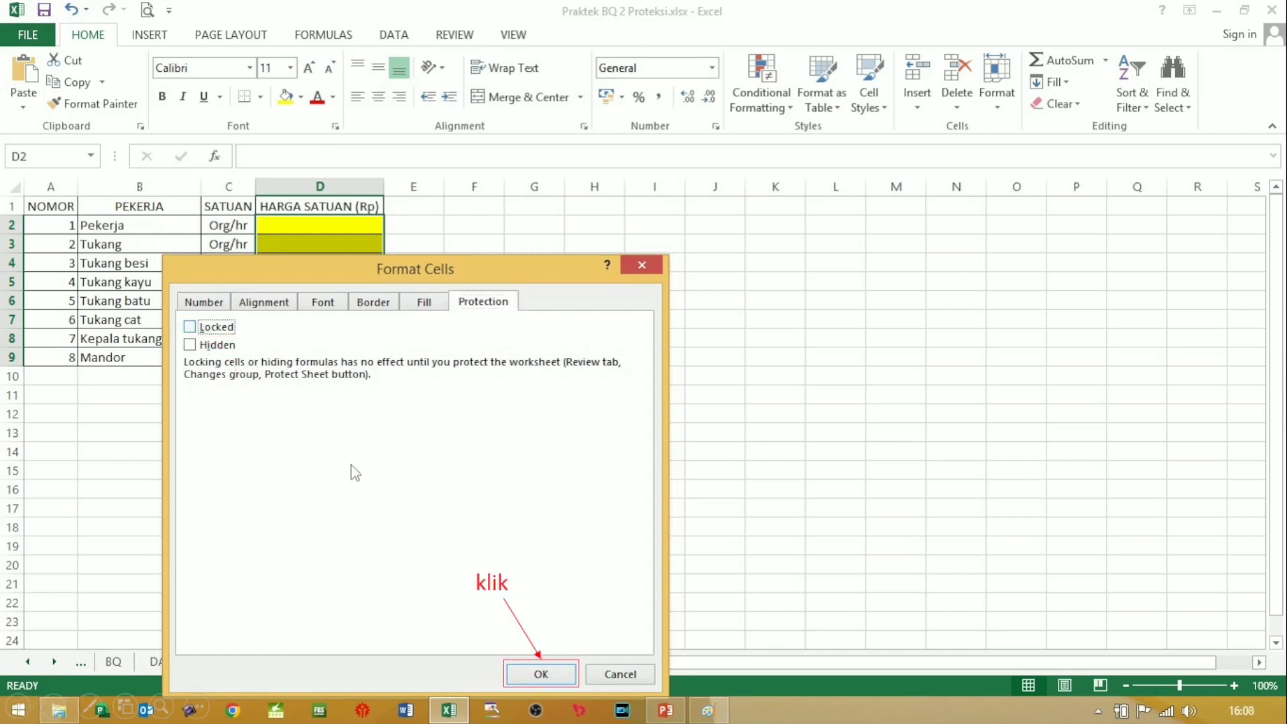
left_click(520, 675)
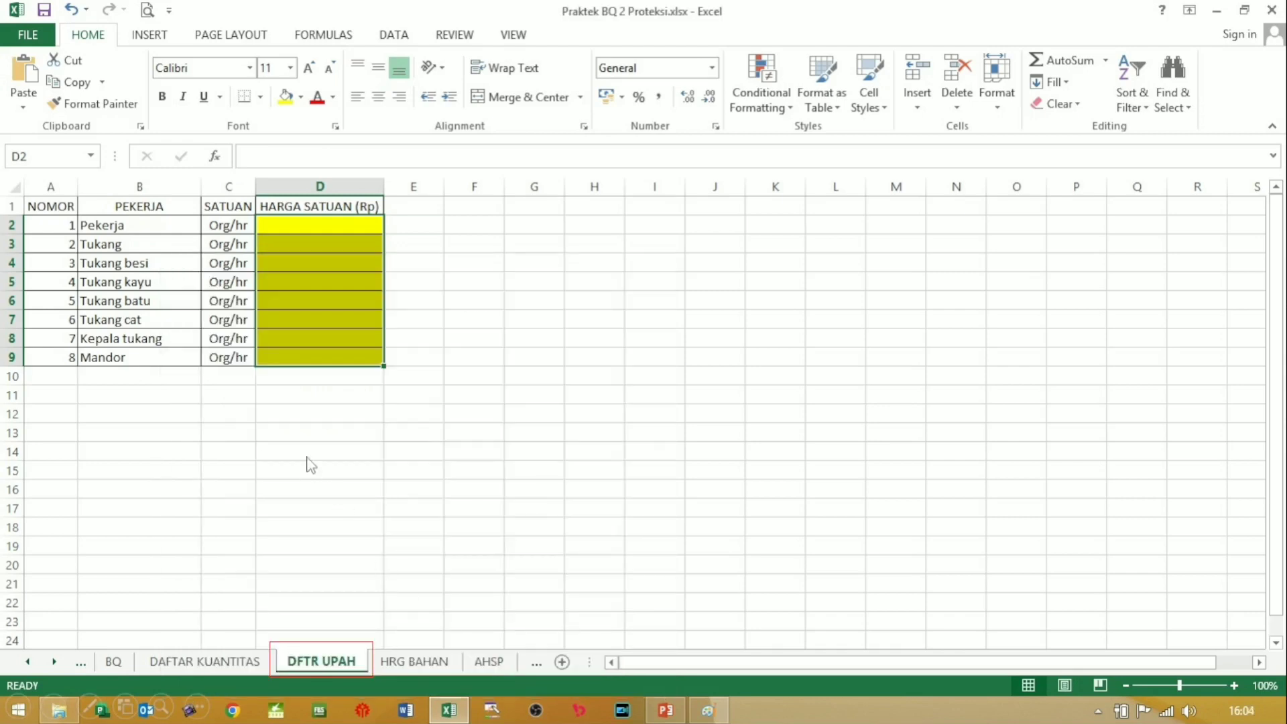
left_click(385, 469)
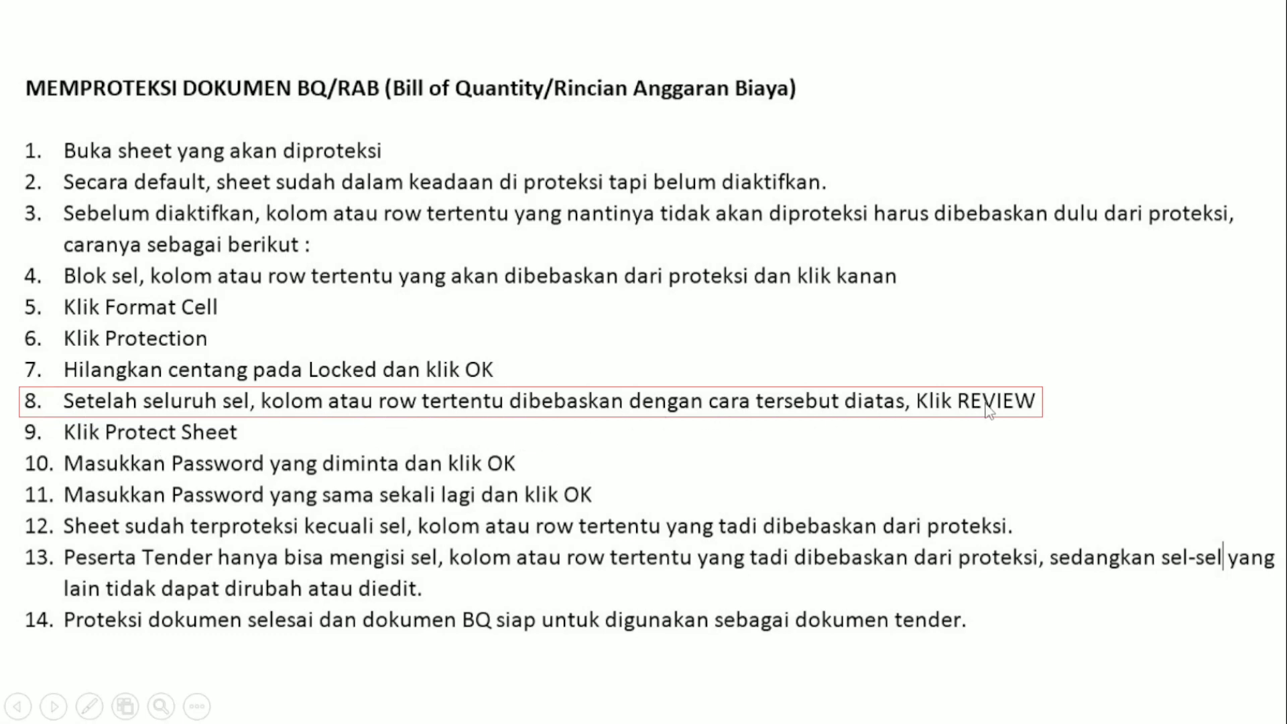
key("alt+Tab")
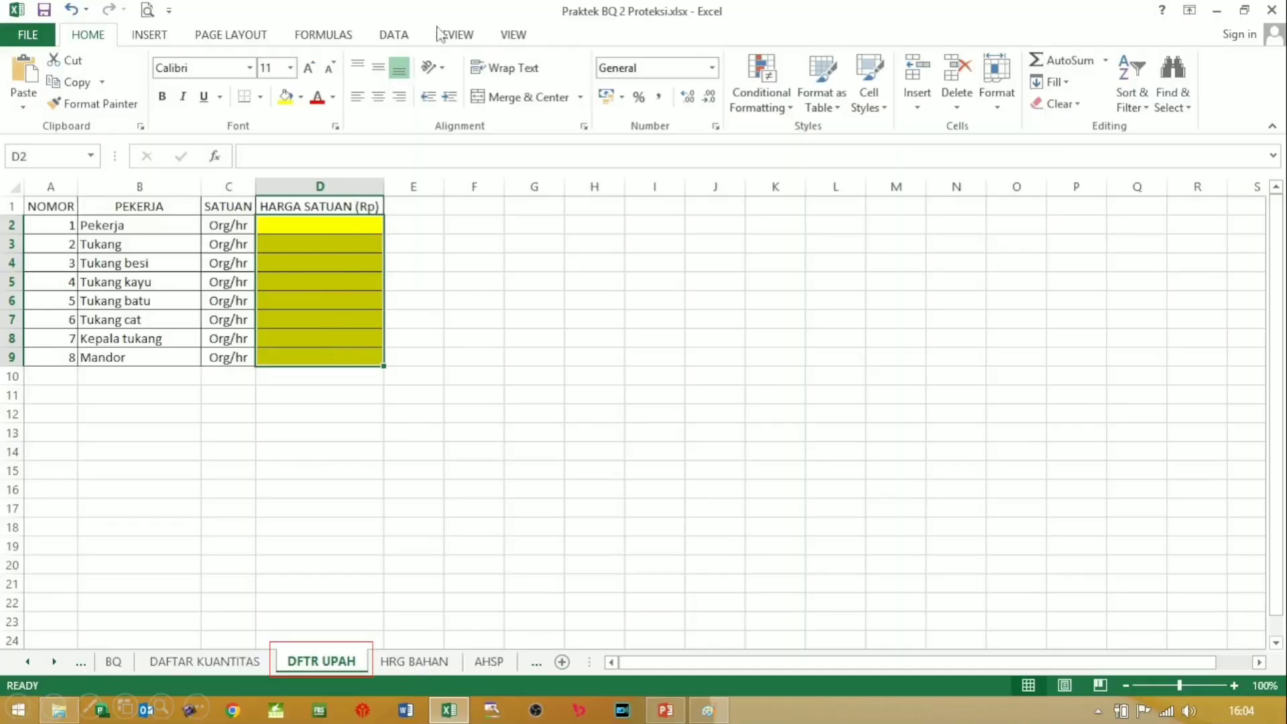
Step: Start protecting the DFTR UPAH sheet from the Review ribbon's Protect Sheet command
left_click(454, 35)
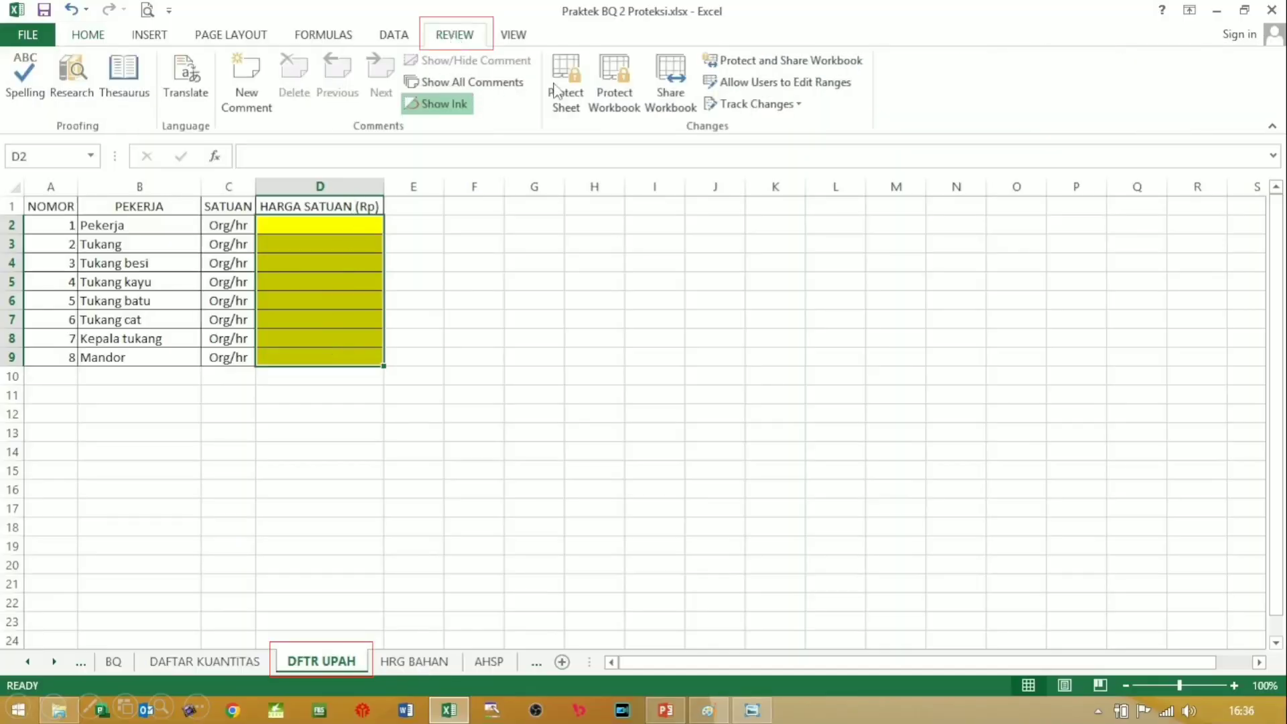
key("alt+Tab")
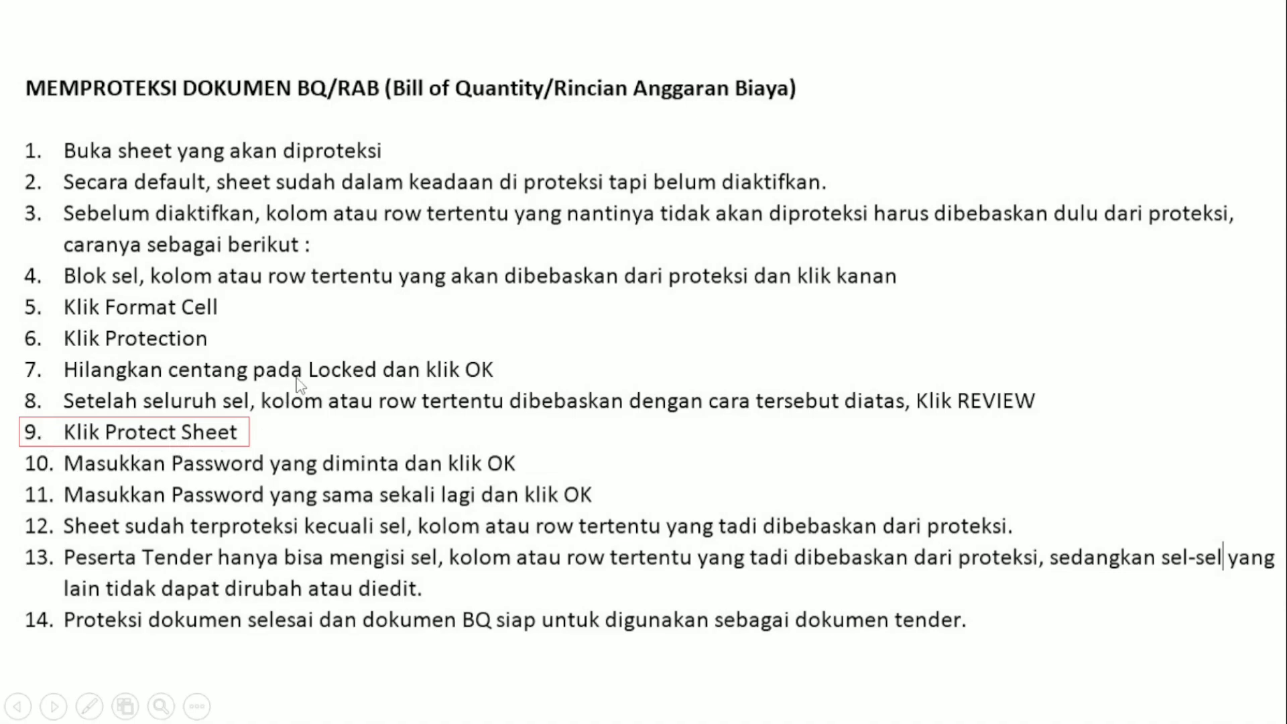
key("alt+Tab")
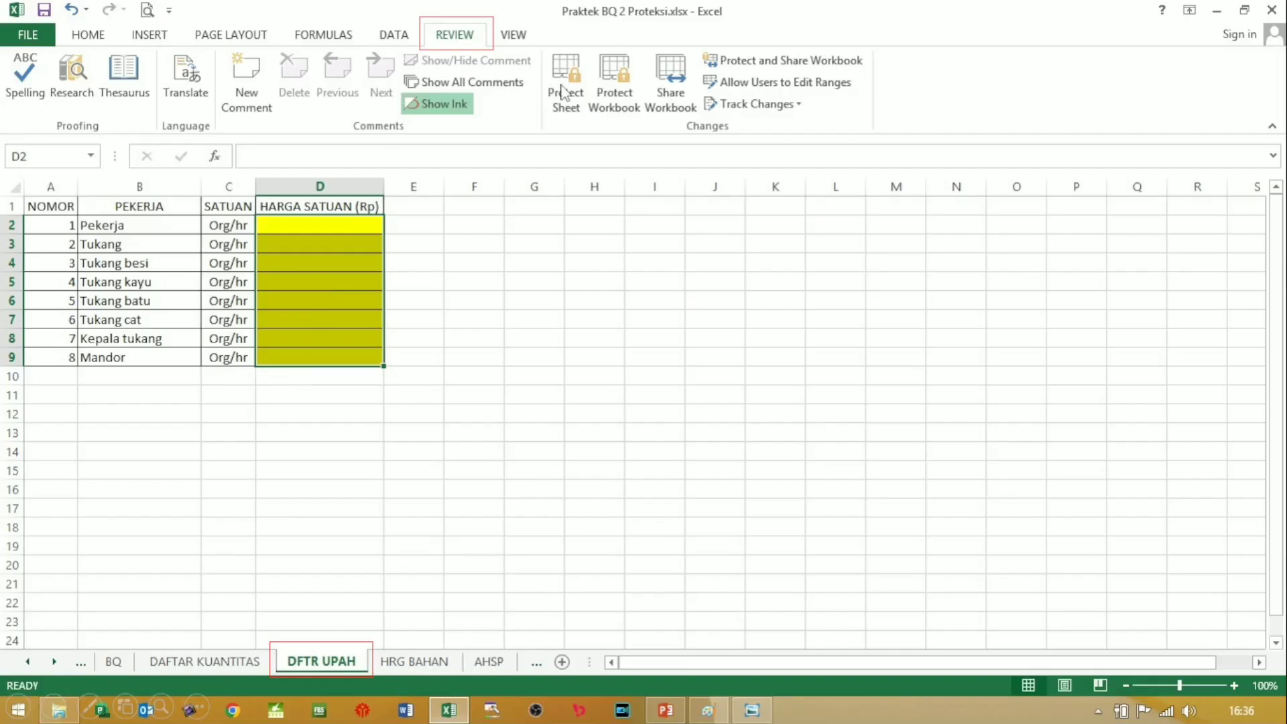
left_click(562, 92)
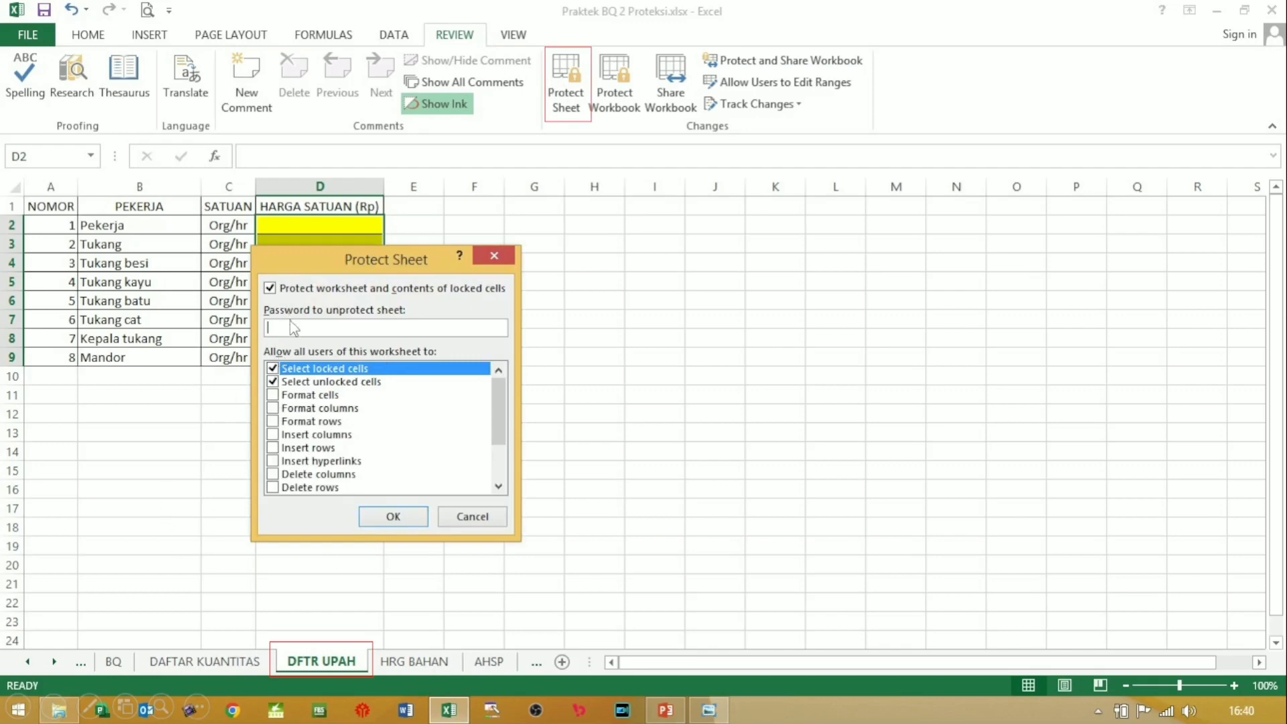
key("alt+Tab")
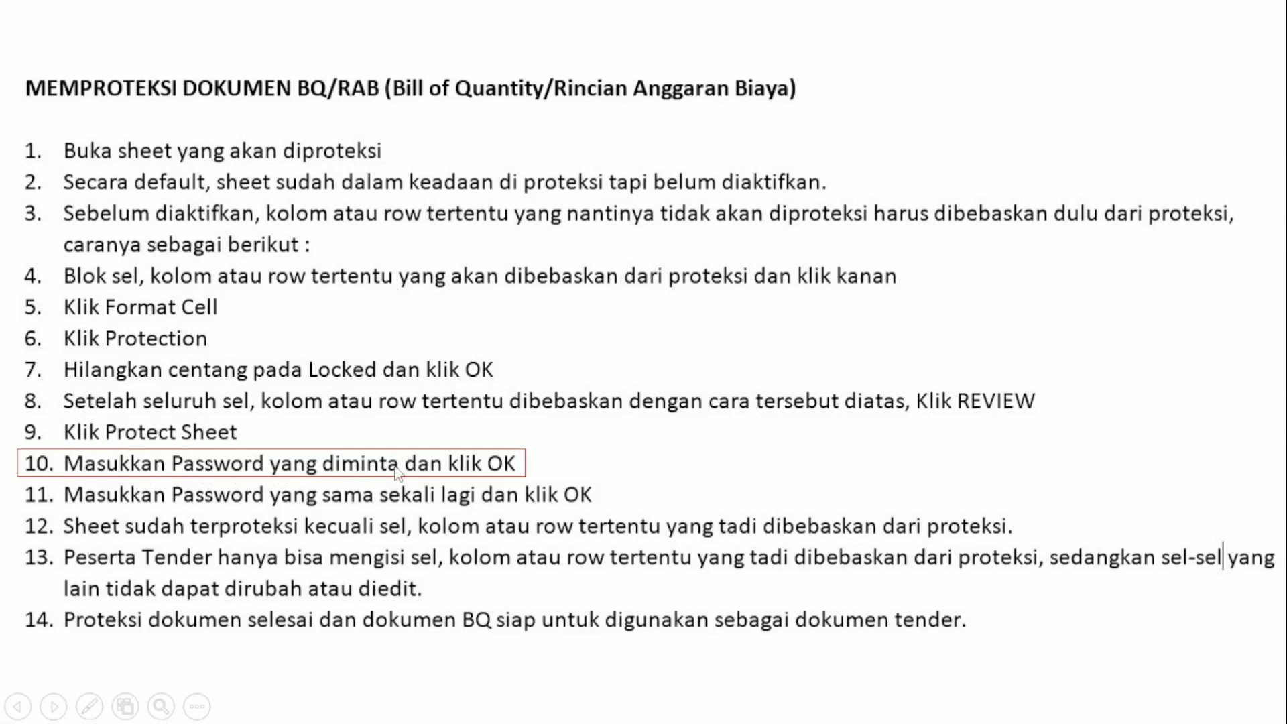
key("alt+Tab")
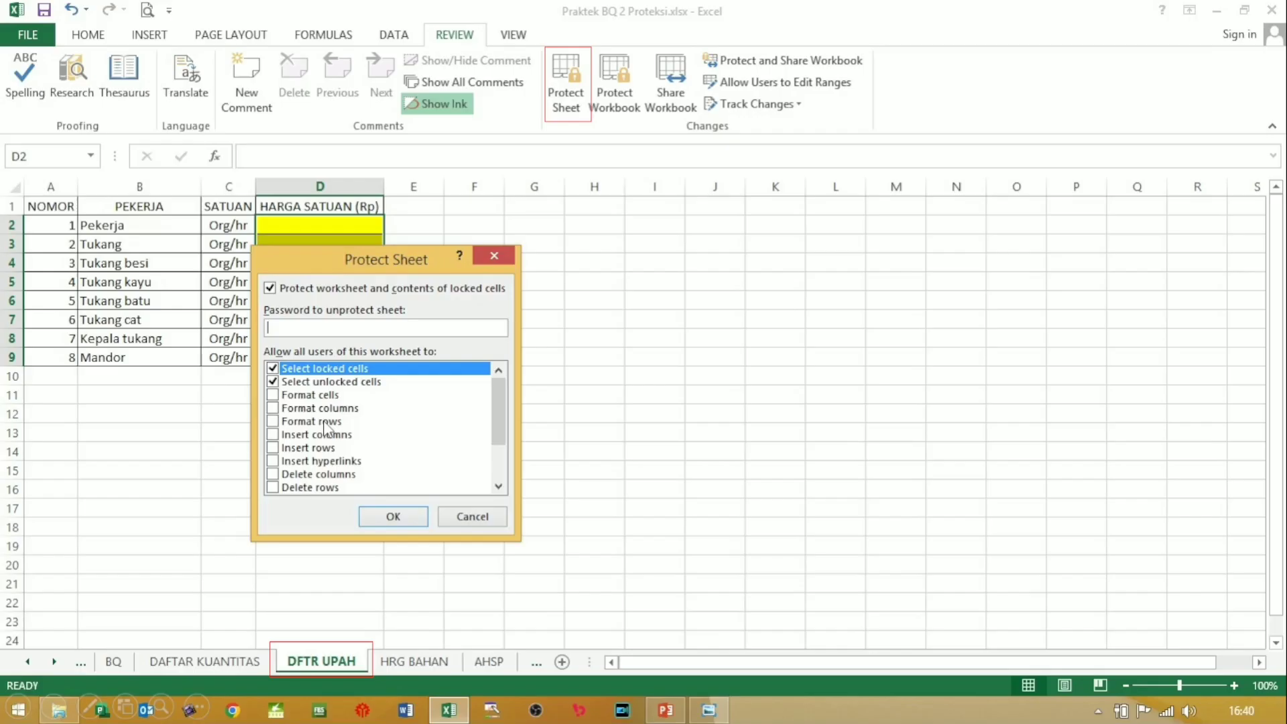
Step: Enter a sheet password, then re-enter it to confirm and lock DFTR UPAH
type("12345")
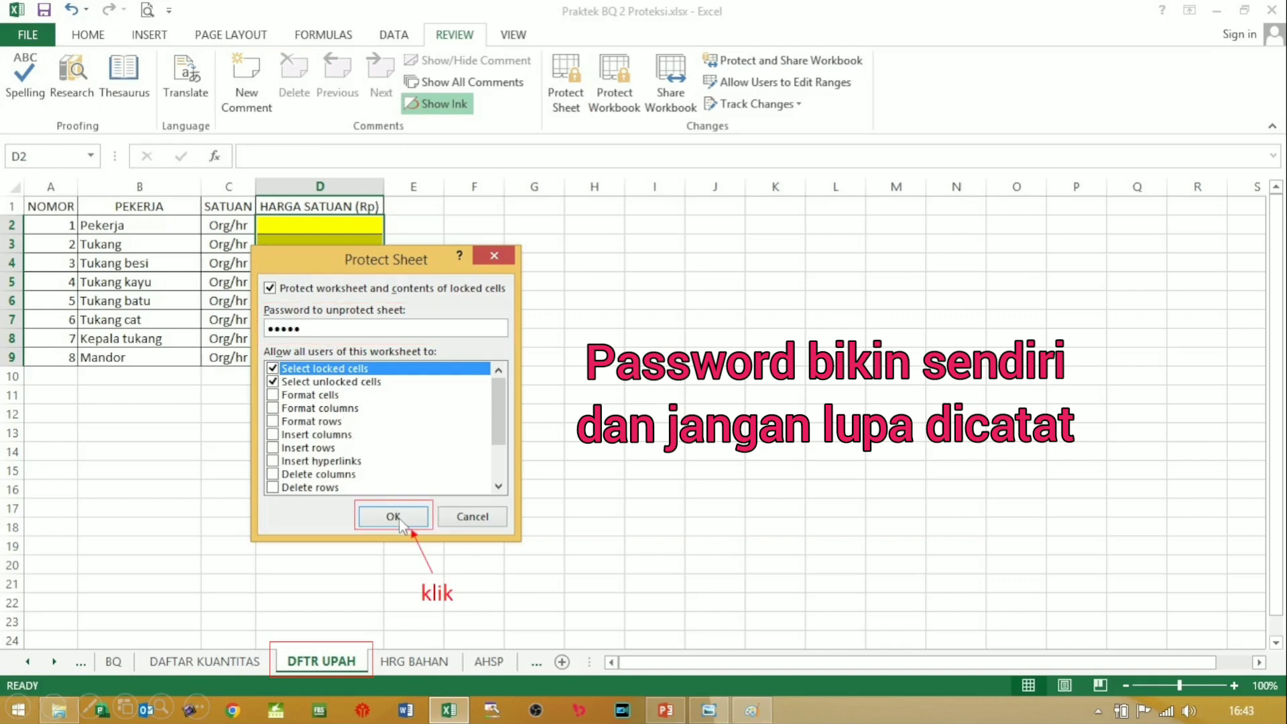
left_click(394, 517)
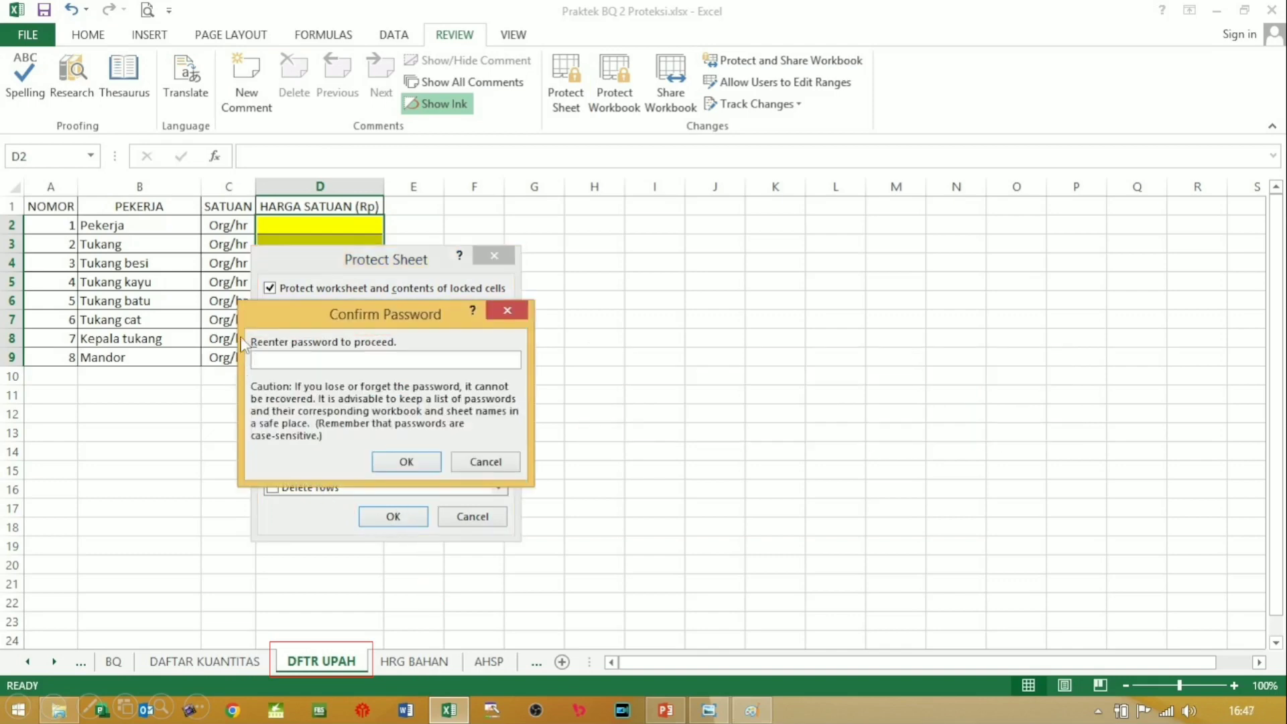
key("alt+Tab")
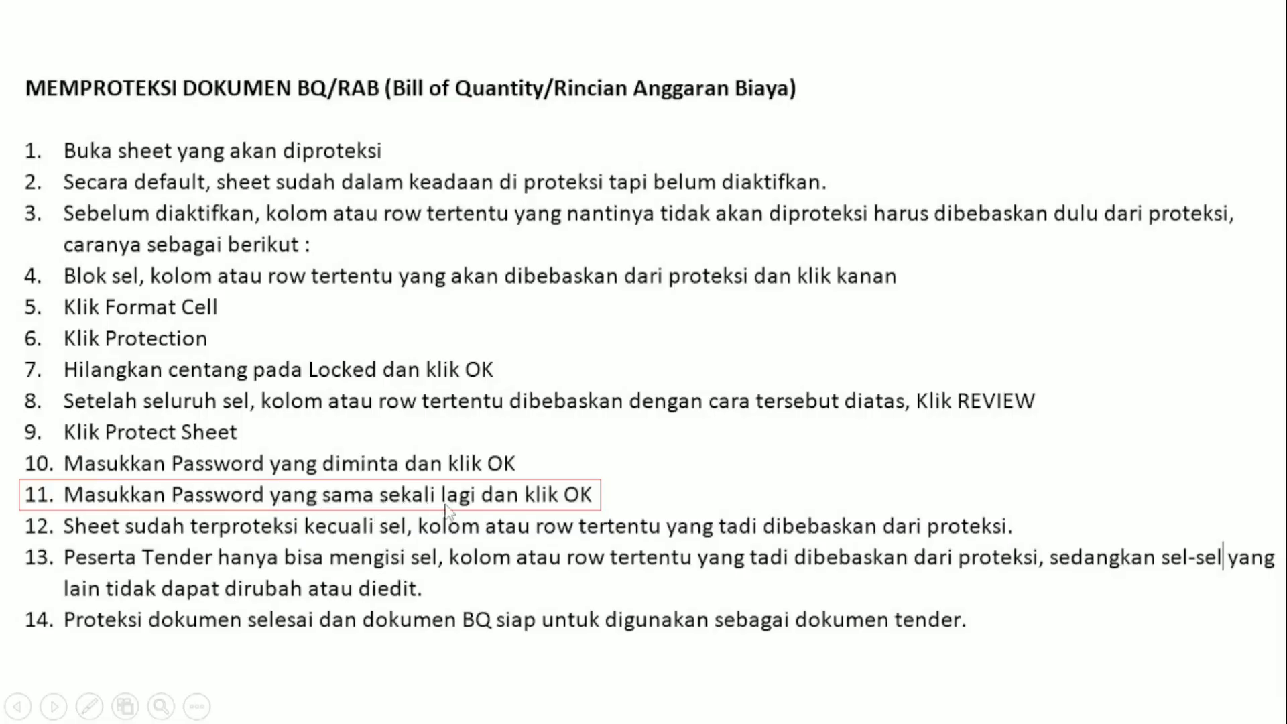
left_click(555, 478)
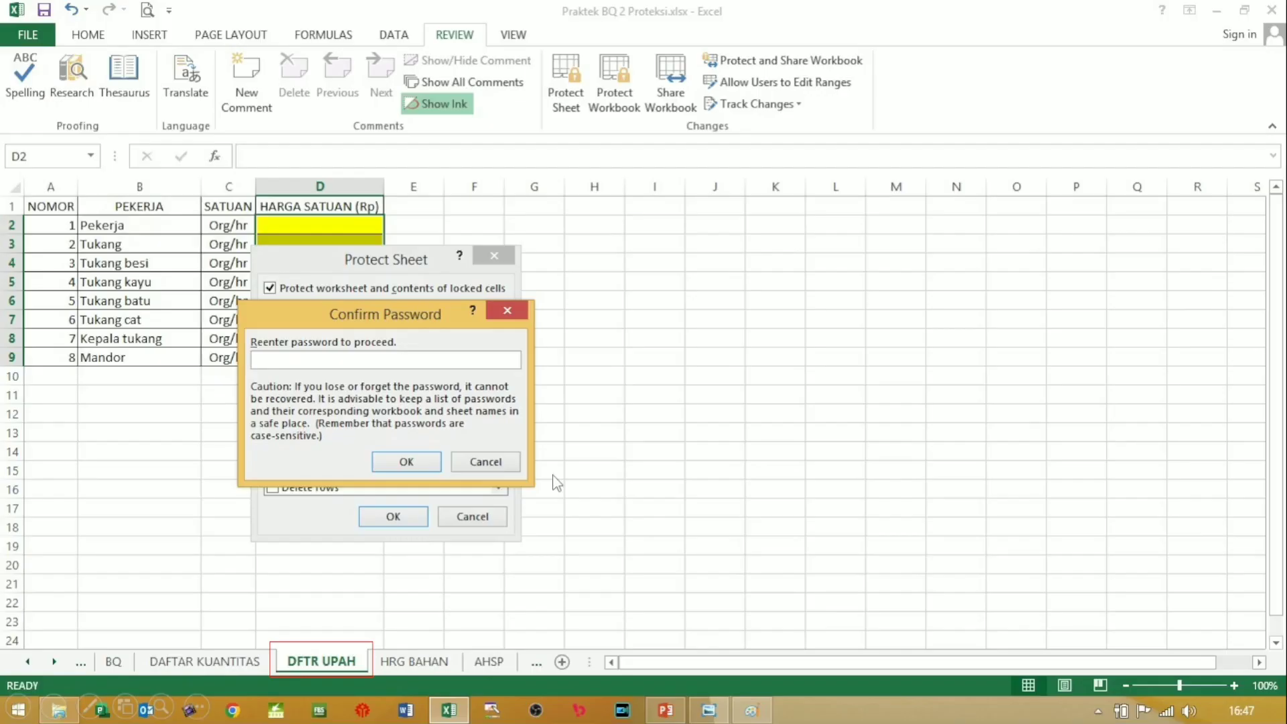
left_click(266, 363)
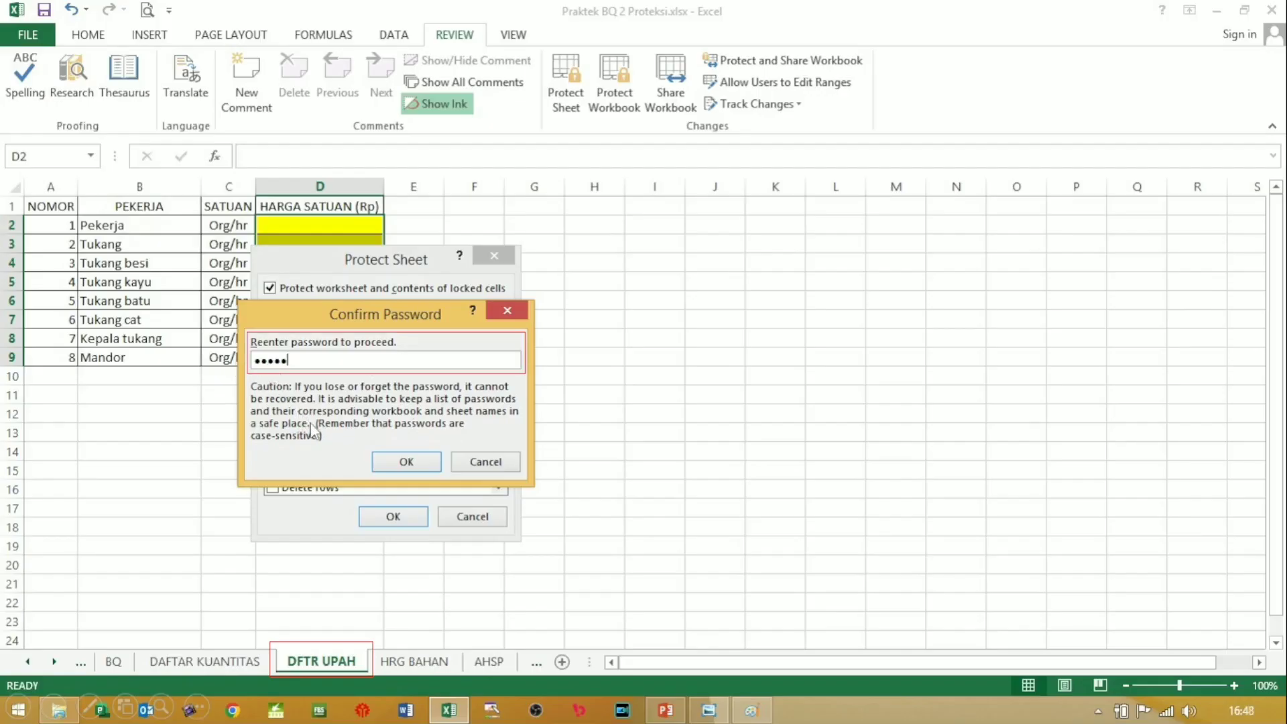
left_click(412, 466)
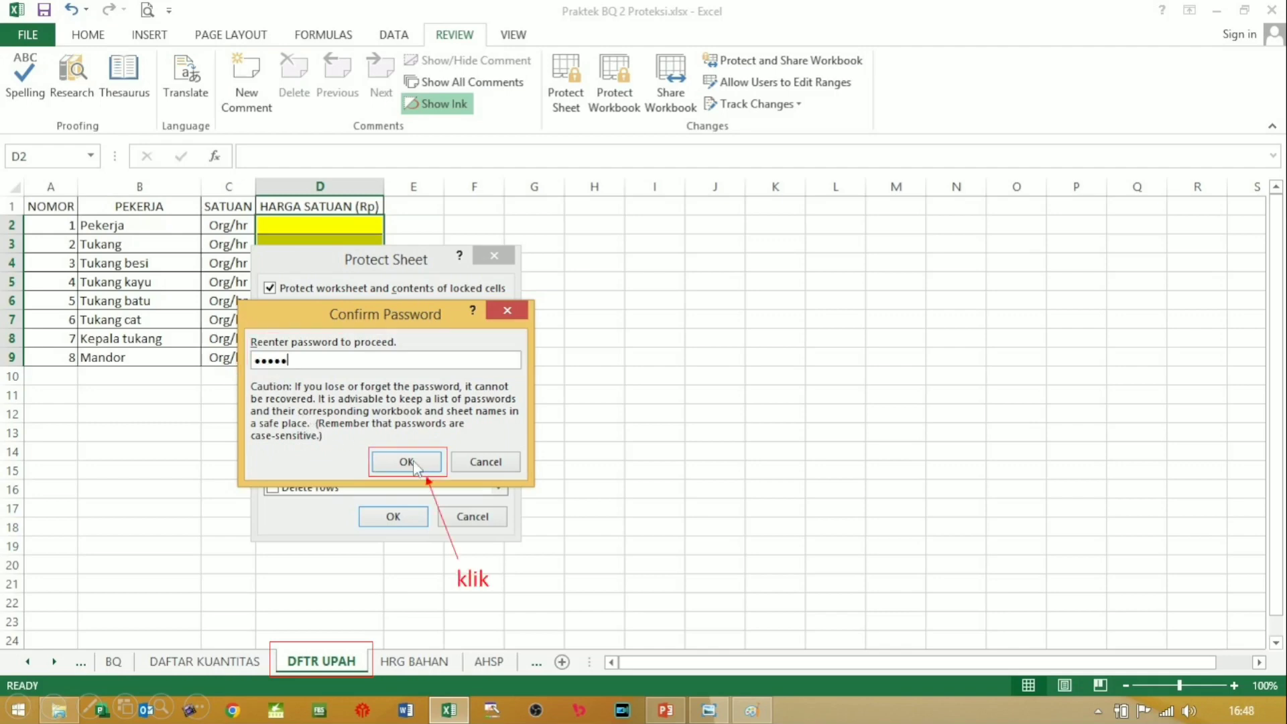
left_click(414, 467)
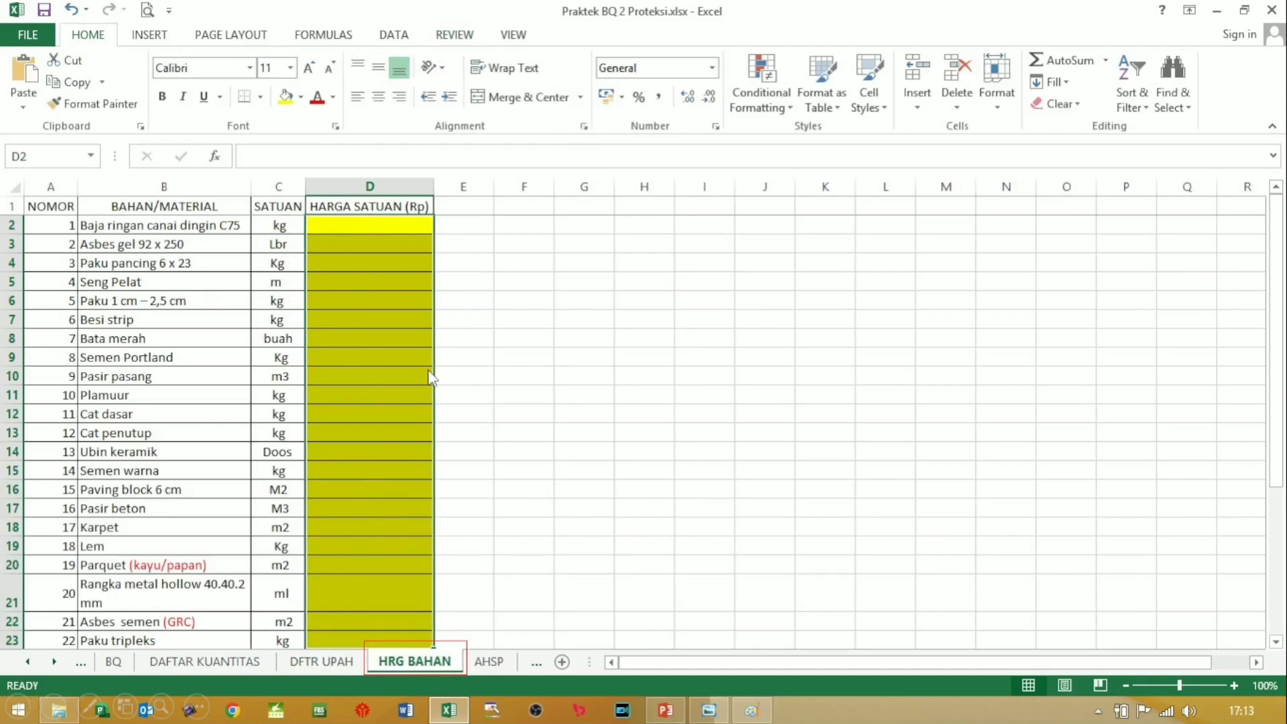
Step: Step through the HRG BAHAN LISTRIK unit-price cells, then switch to the AHSP sheet
left_click(387, 362)
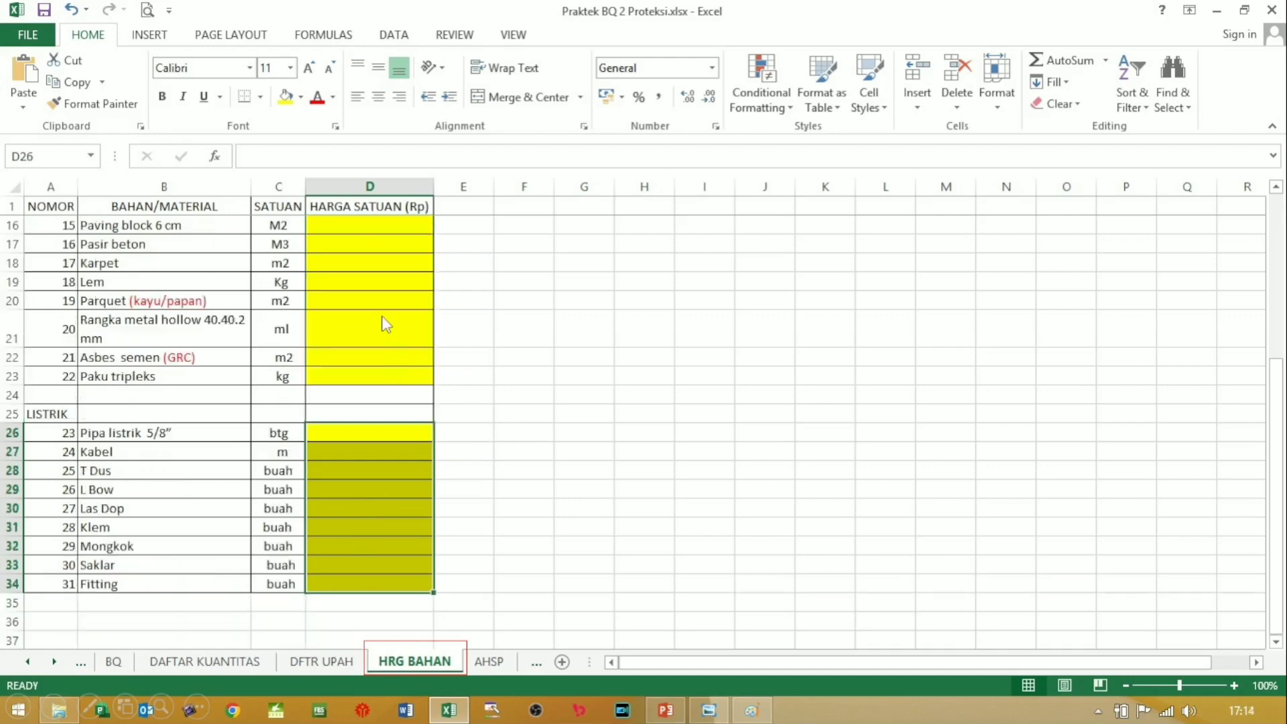
left_click(348, 285)
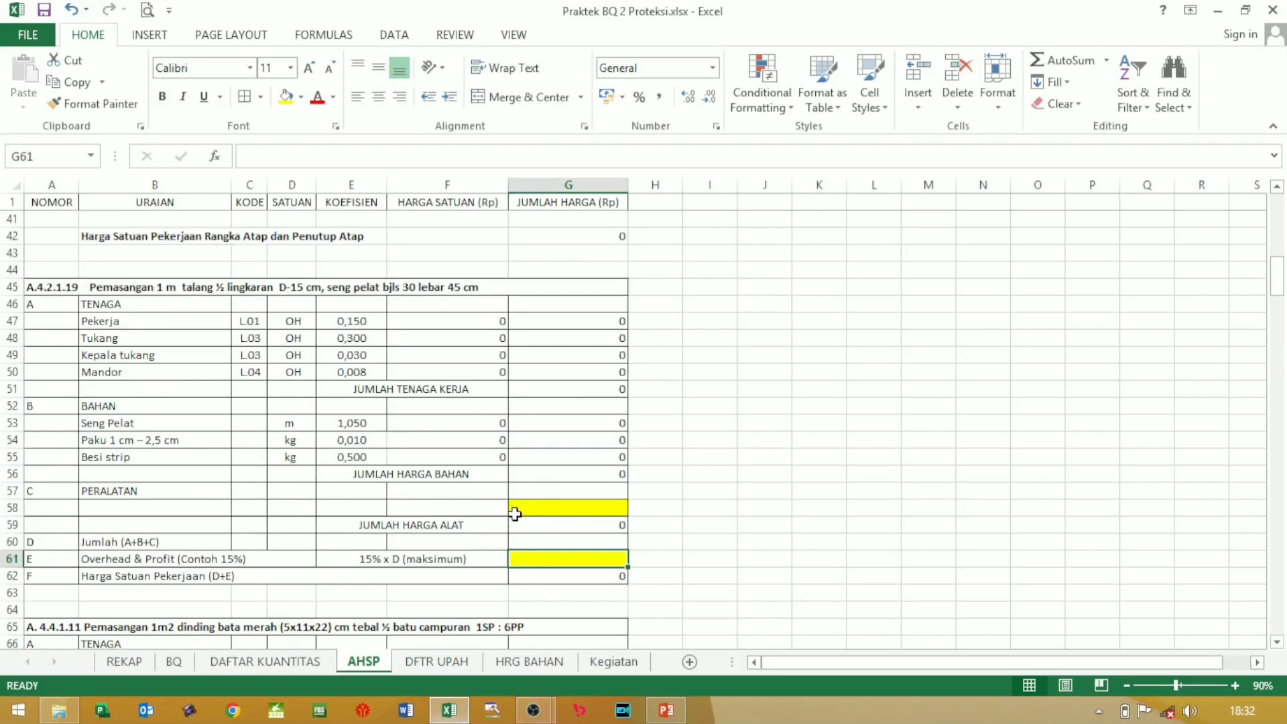
Step: Scroll down the AHSP sheet to review the yellow input cells in column G
scroll(515, 514, "down", 7)
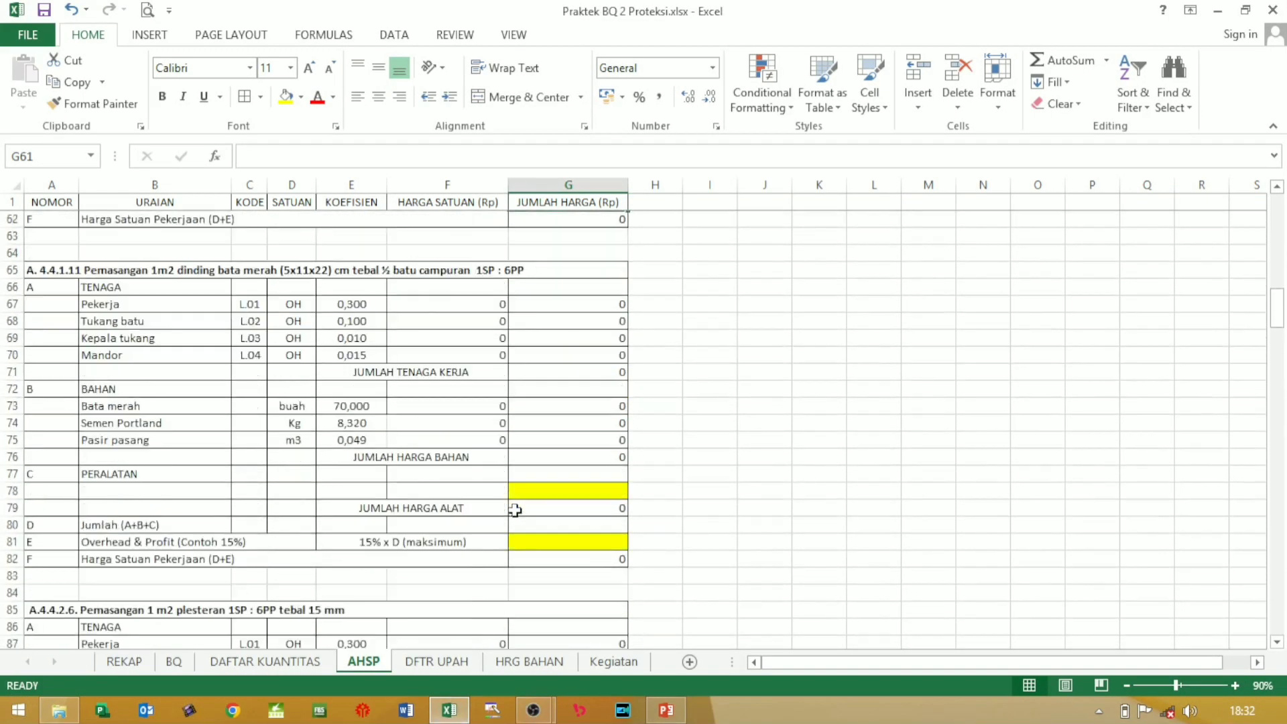
scroll(515, 505, "down", 2)
scroll(515, 506, "down", 7)
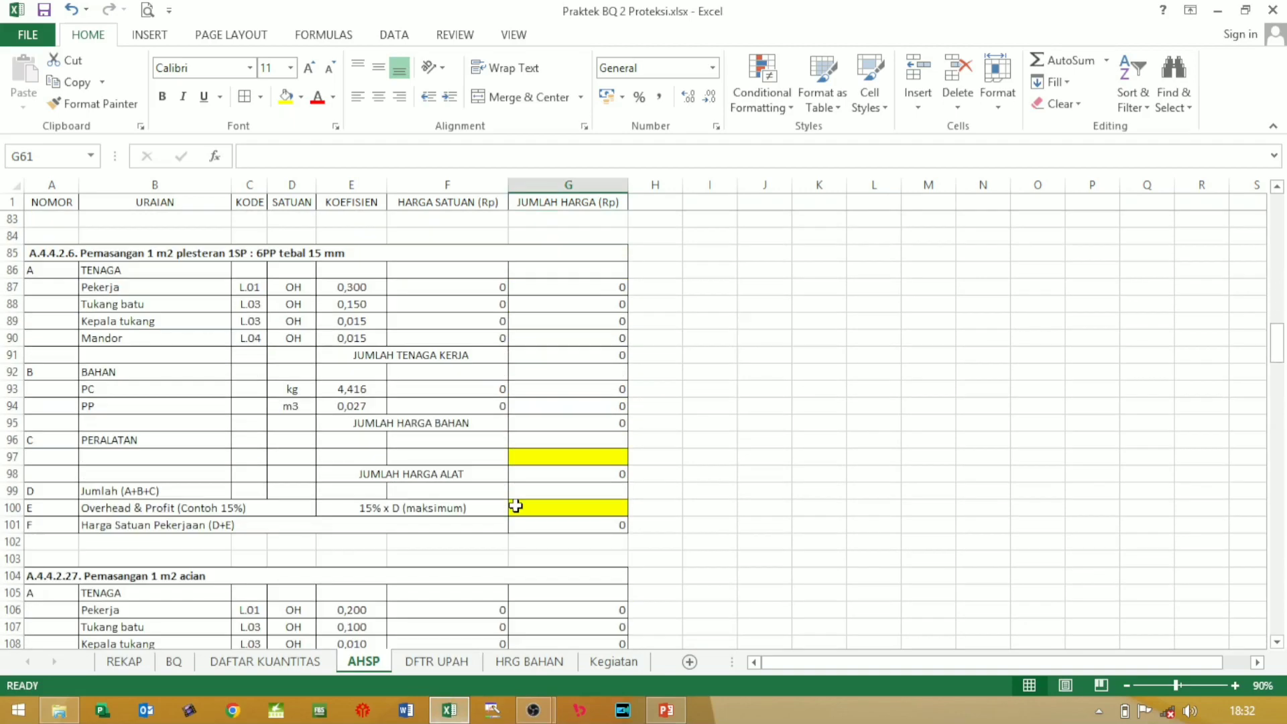
scroll(516, 504, "down", 10)
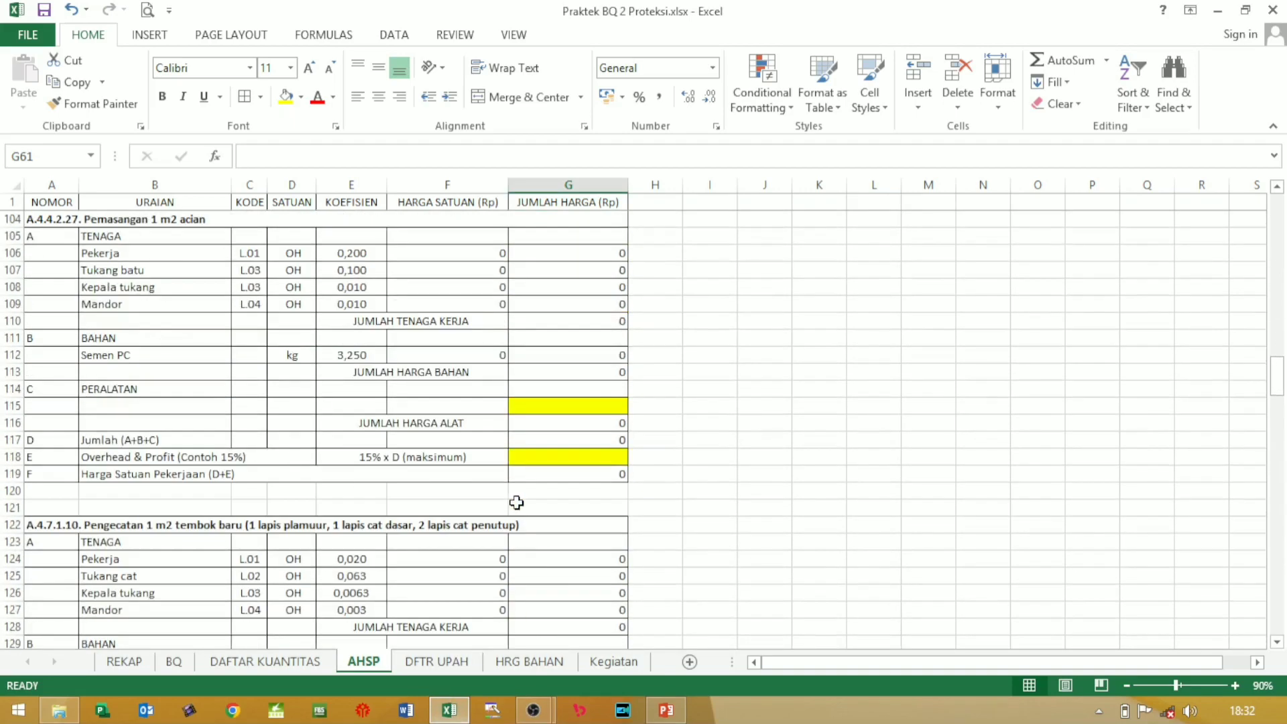
scroll(516, 500, "down", 2)
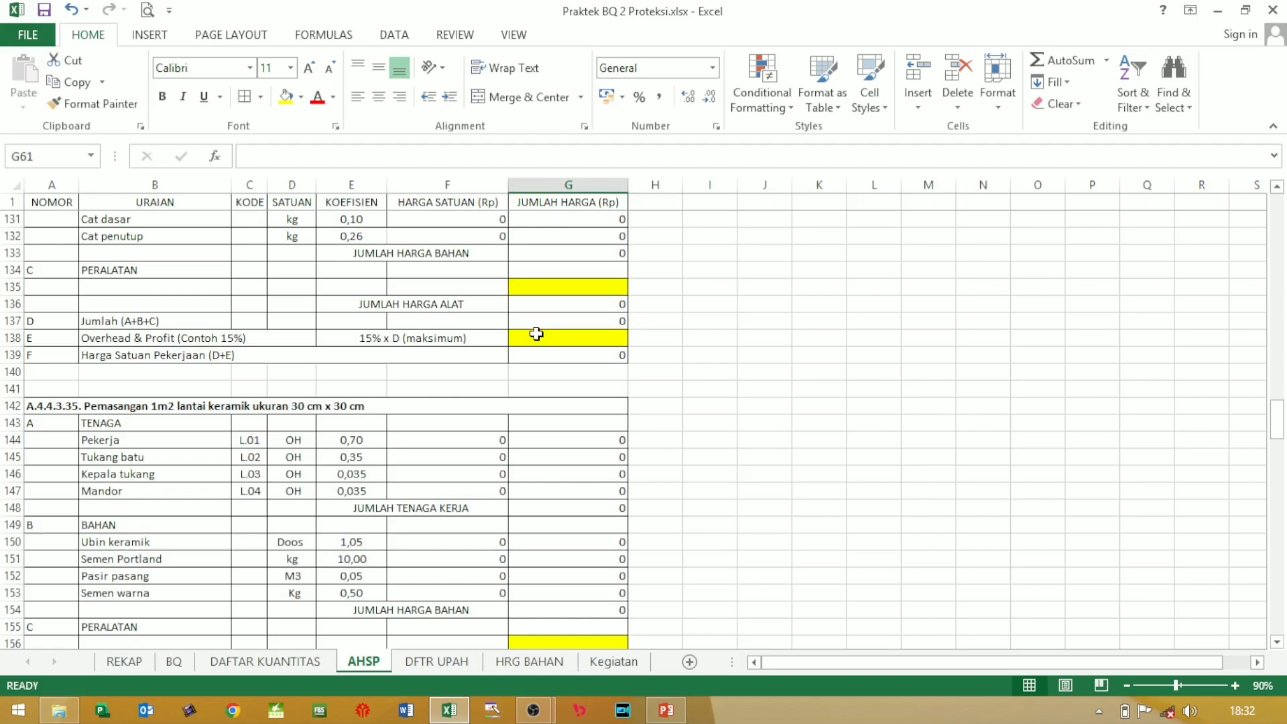
scroll(548, 329, "down", 11)
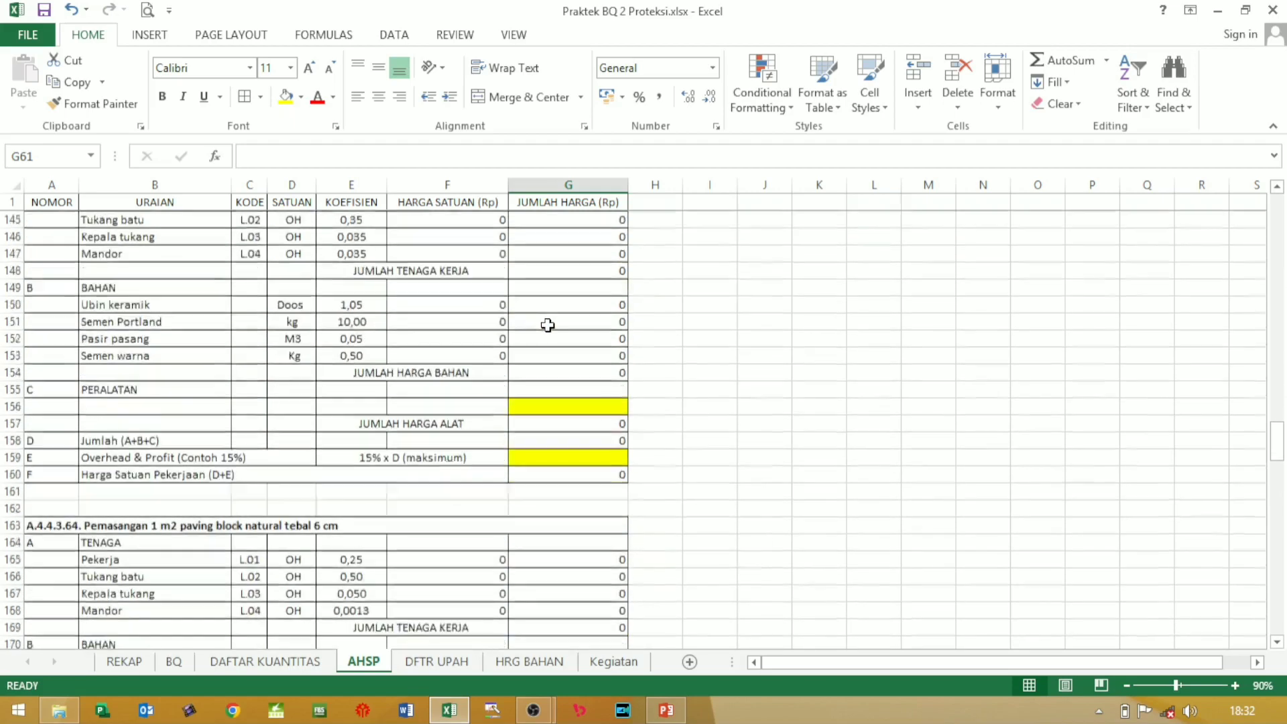
scroll(548, 328, "down", 15)
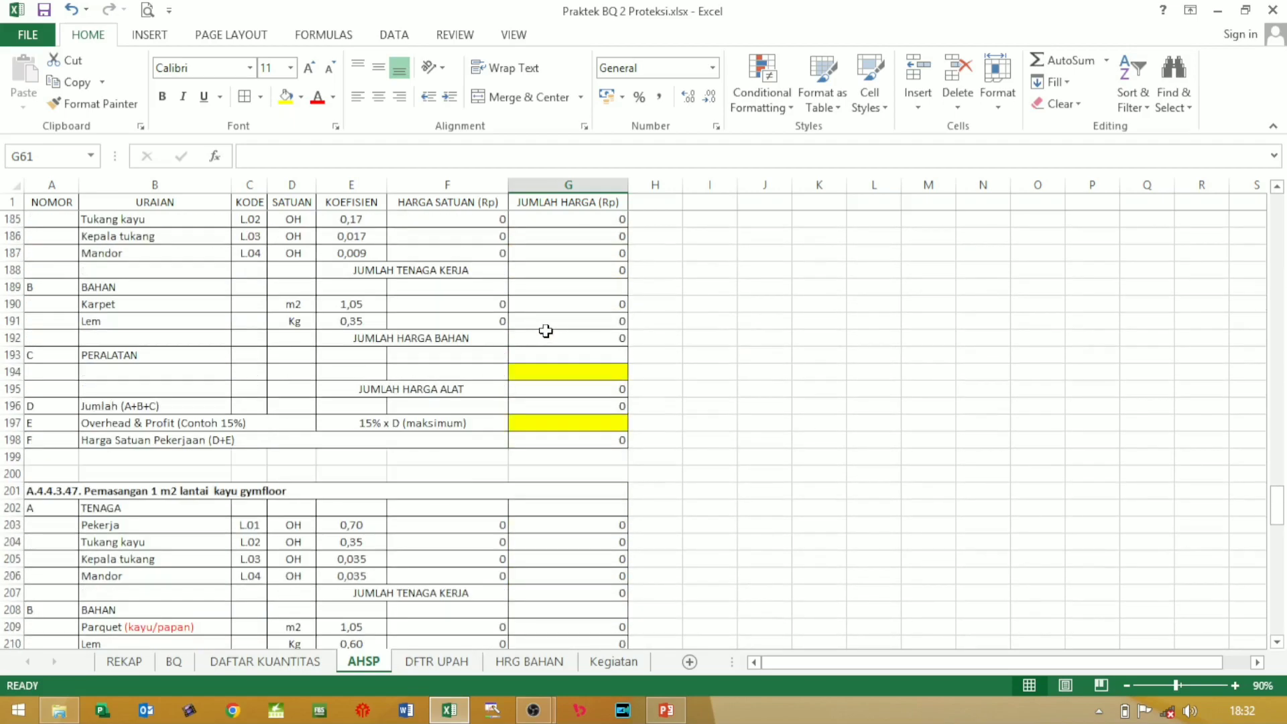
scroll(545, 329, "down", 11)
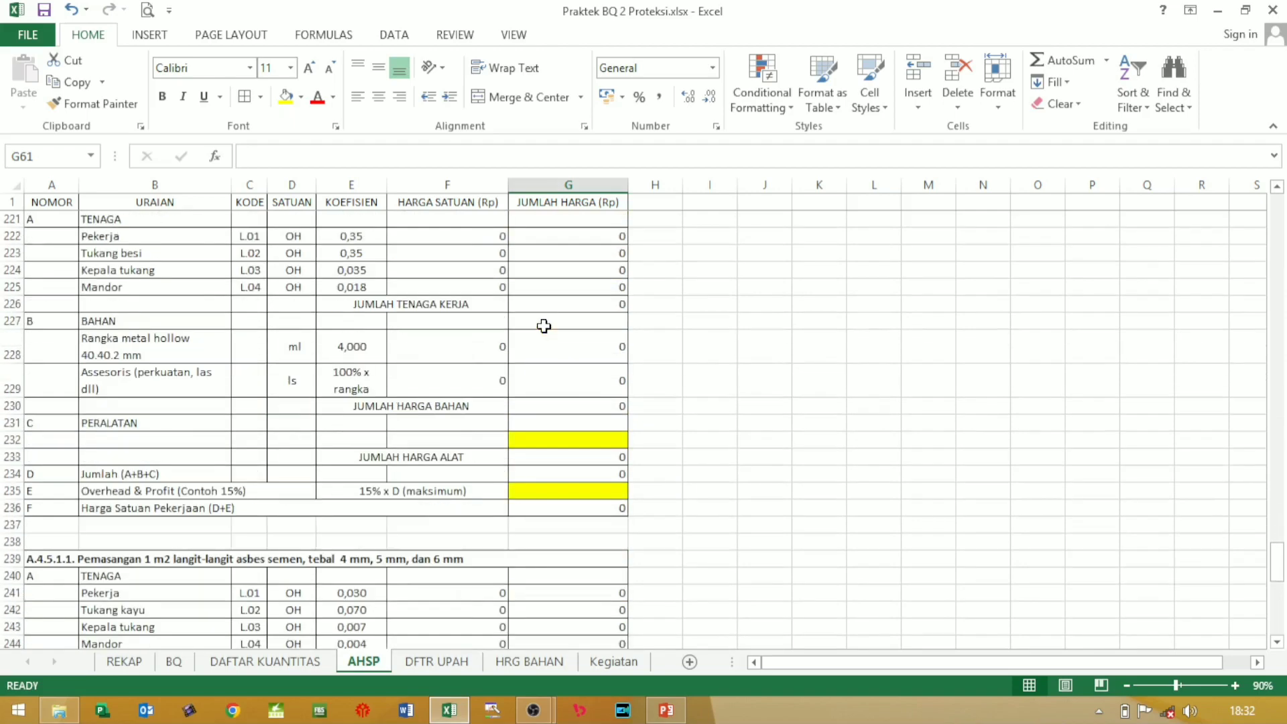
scroll(544, 326, "down", 7)
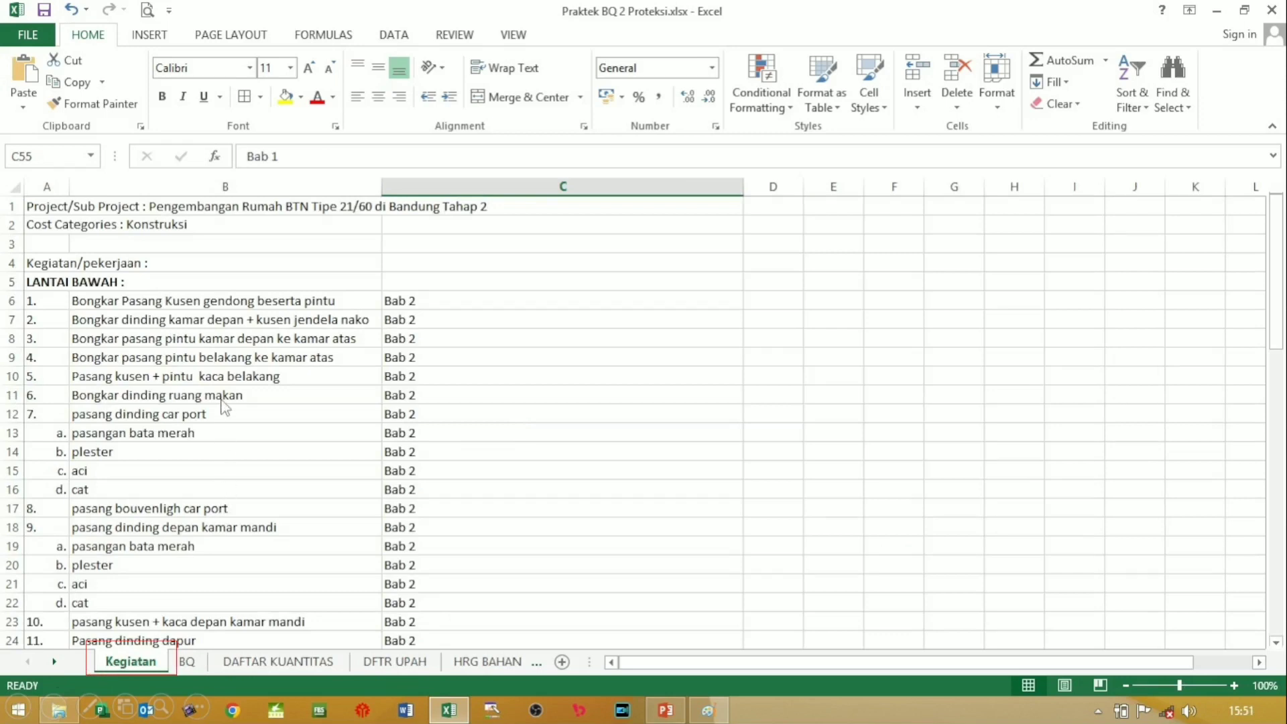
Step: Page through the Kegiatan list to reach the upper-floor (LANTAI ATAS) activities
key("Page_Up")
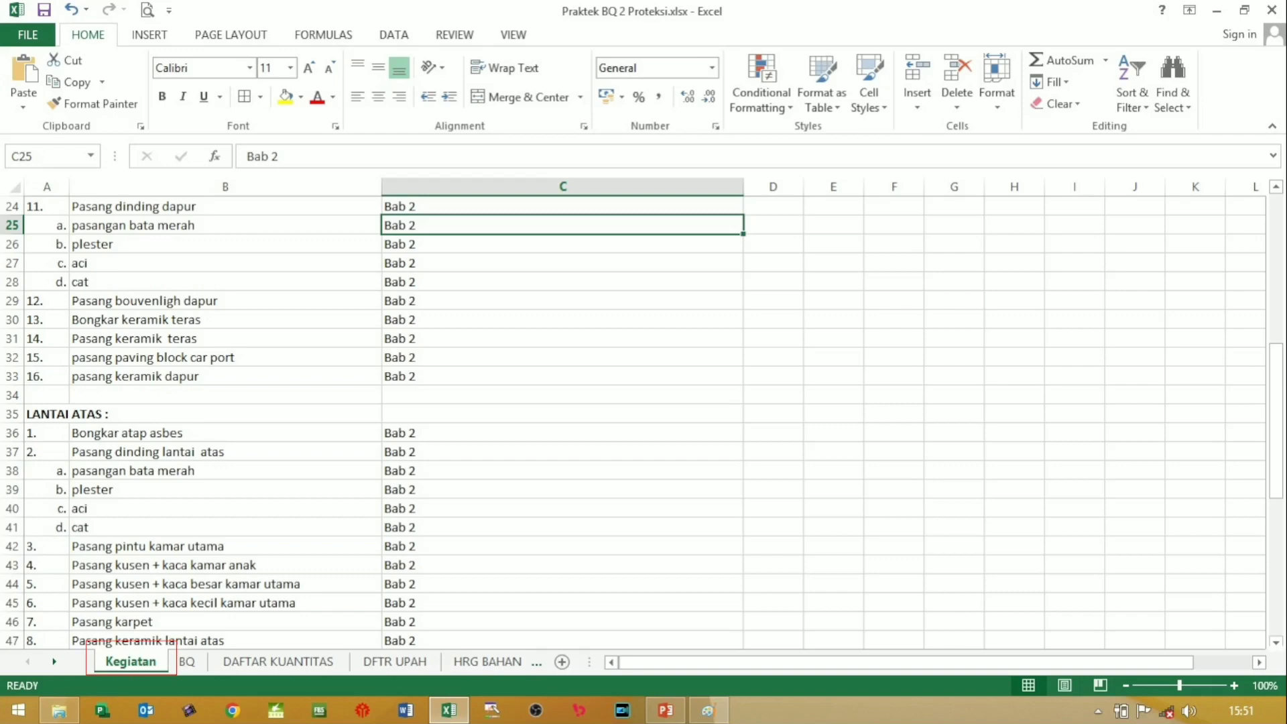
key("Page_Down")
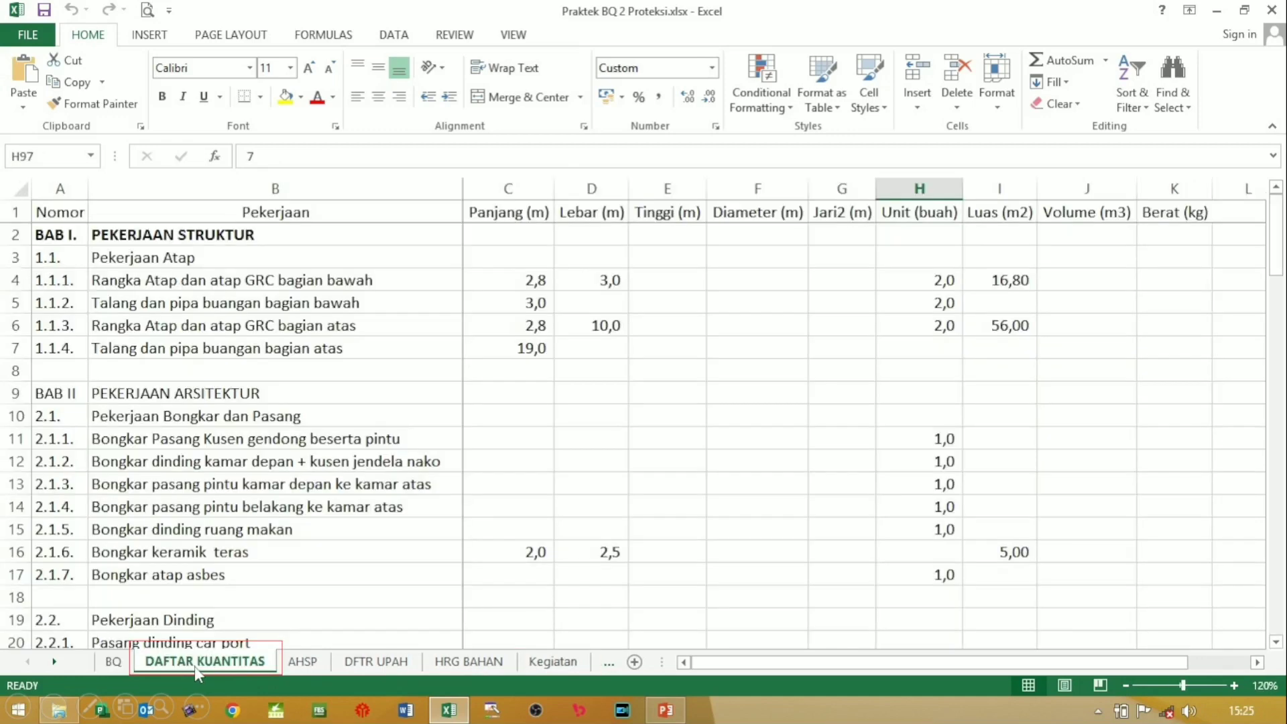
Step: Flip across the AHSP, DFTR UPAH and HRG BAHAN tabs, returning to Kegiatan's roof and ME items
left_click(303, 662)
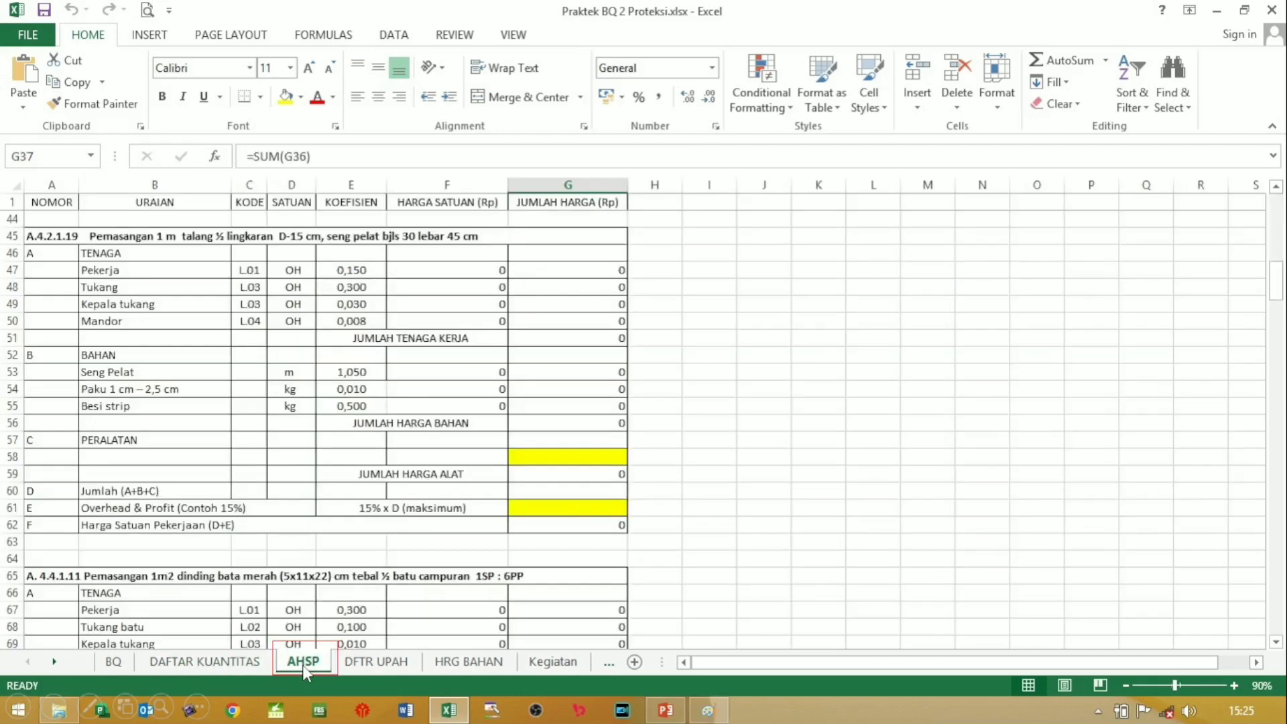
left_click(371, 667)
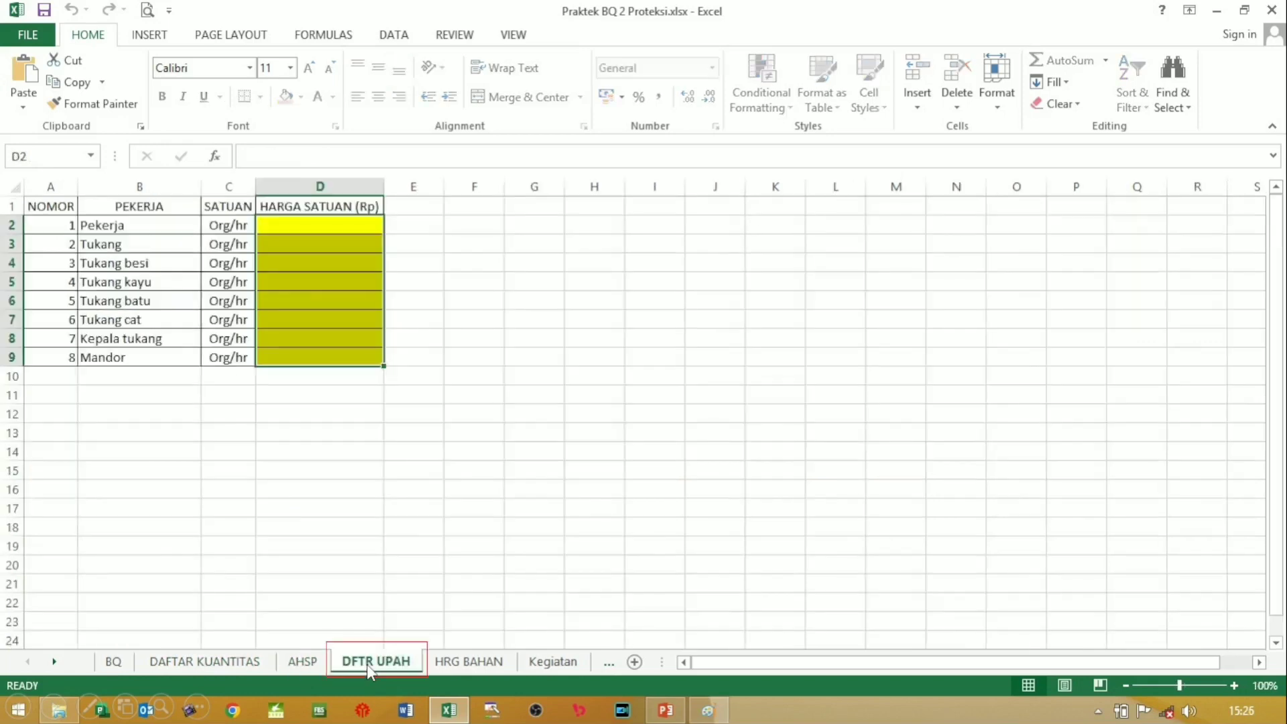
left_click(462, 667)
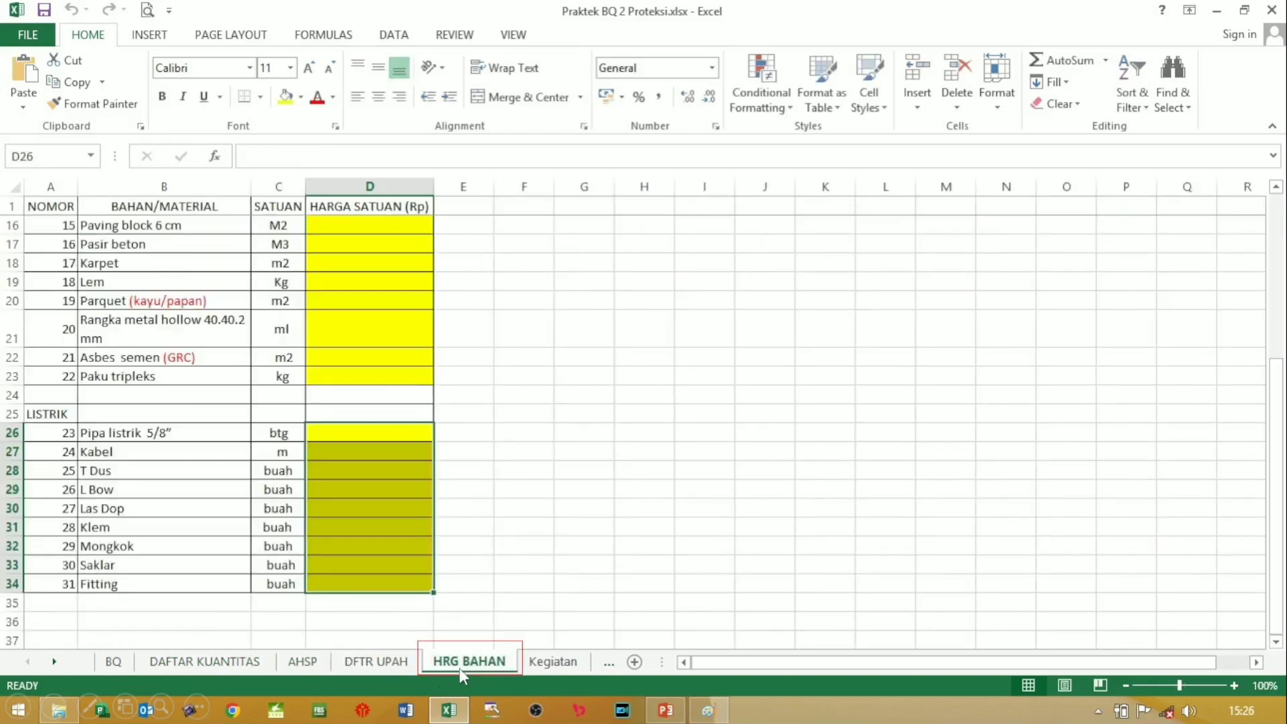
left_click(553, 664)
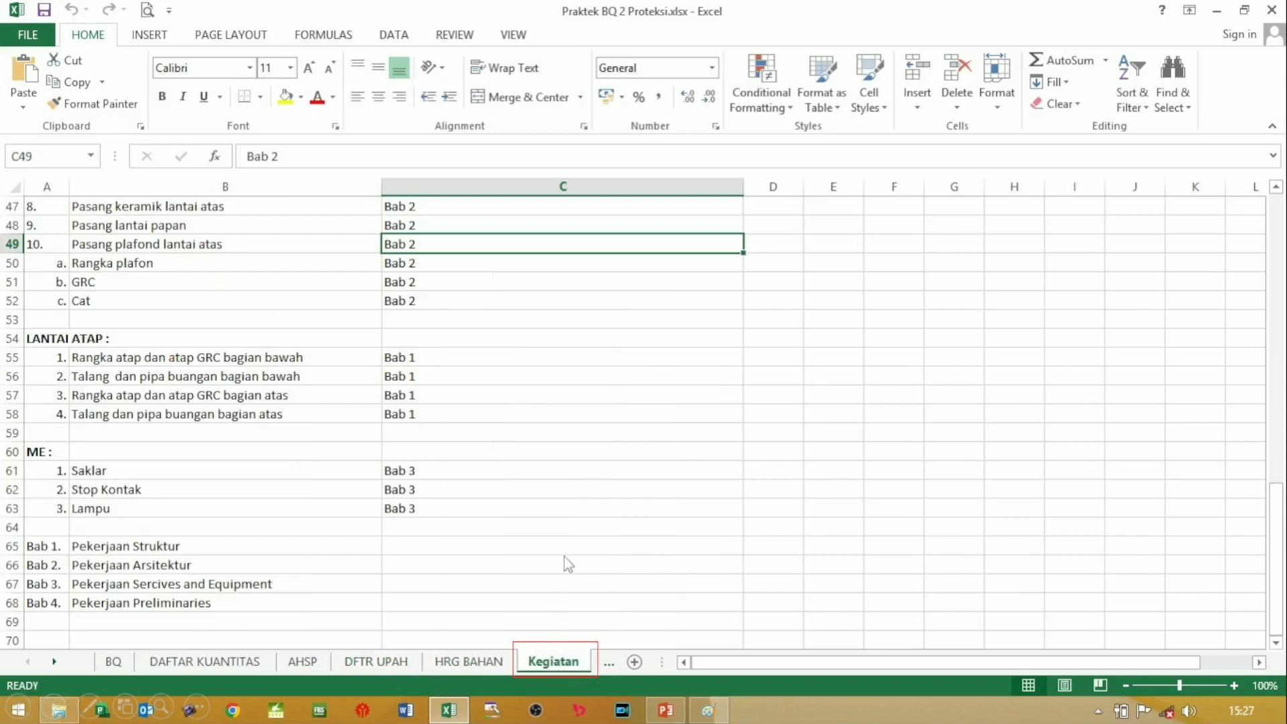